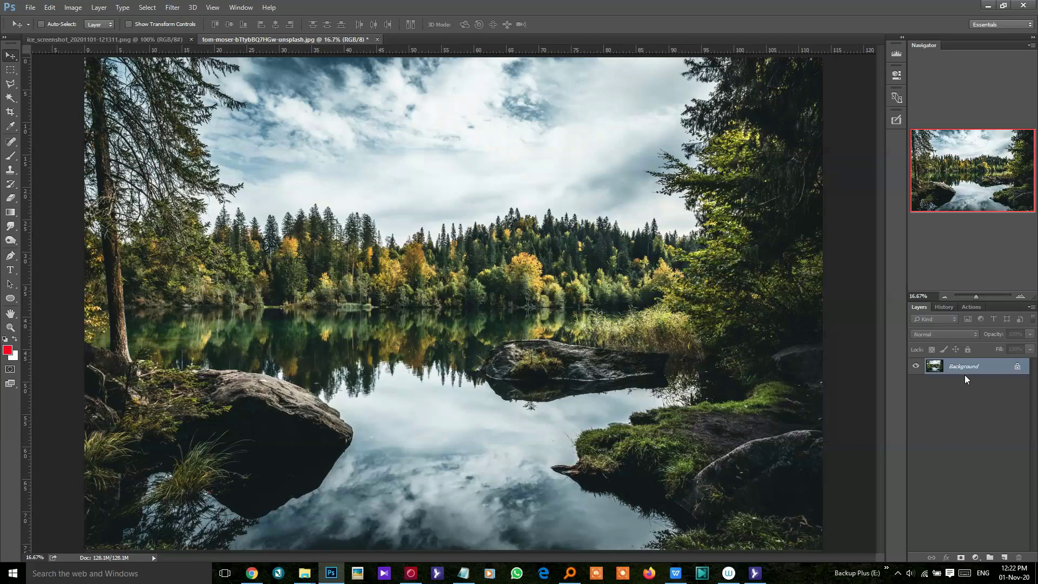
Duplicate the Background layer to create a Background copy layer
right_click(980, 385)
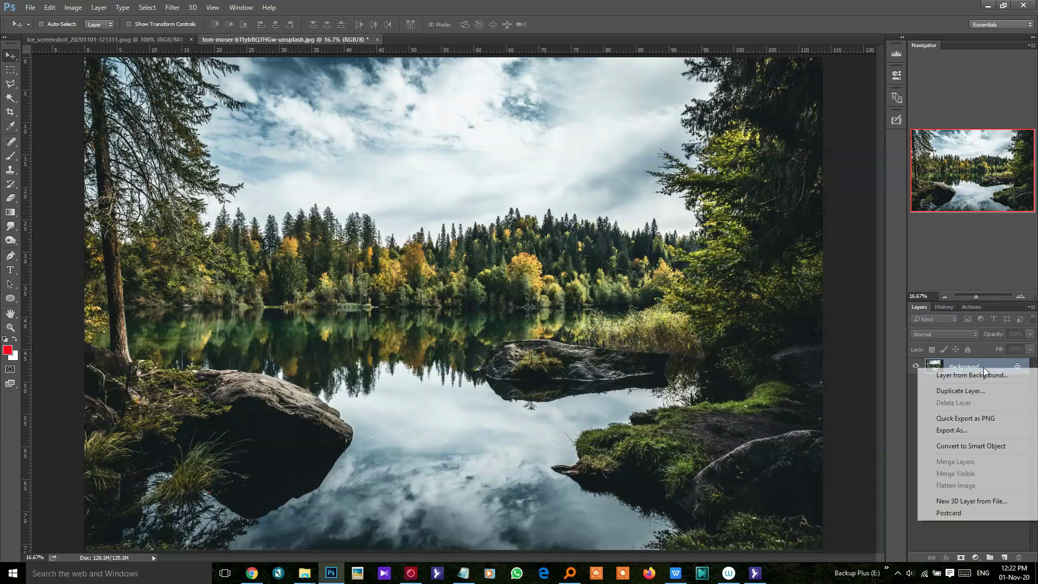
left_click(981, 391)
left_click(526, 145)
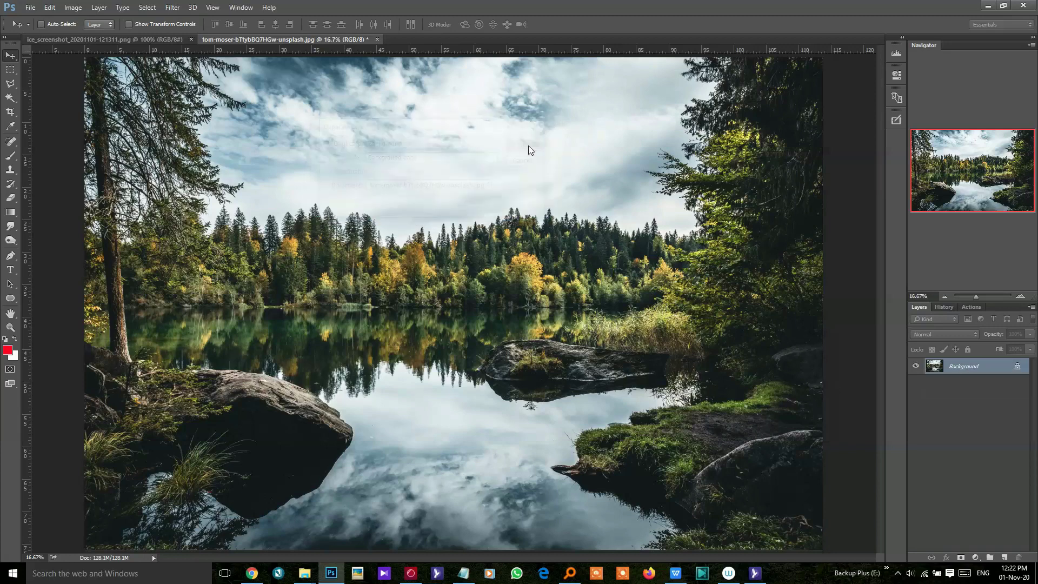
Start the Camera Raw Filter on the Background copy layer
left_click(931, 350)
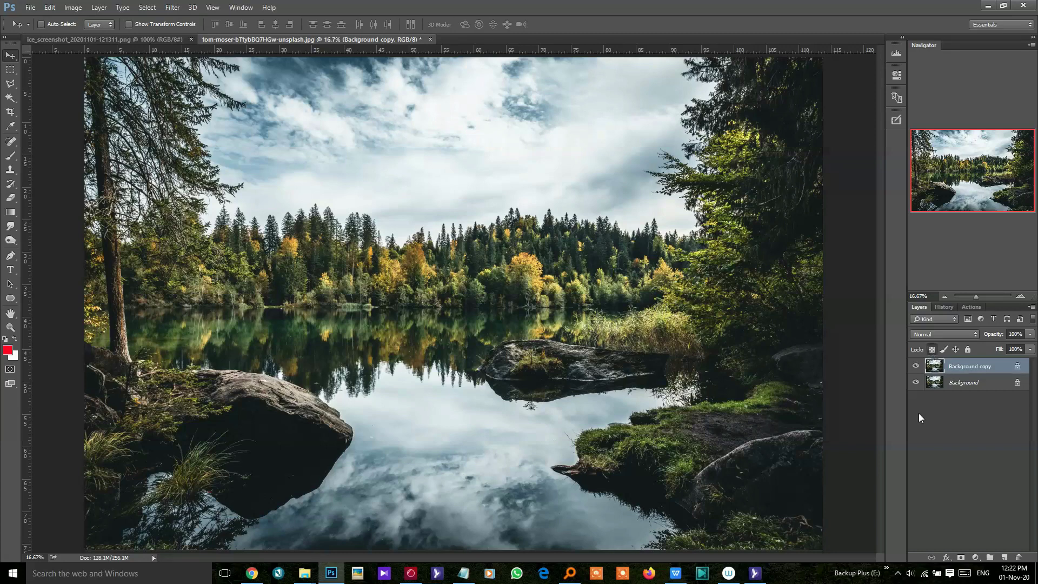
left_click(173, 7)
left_click(198, 70)
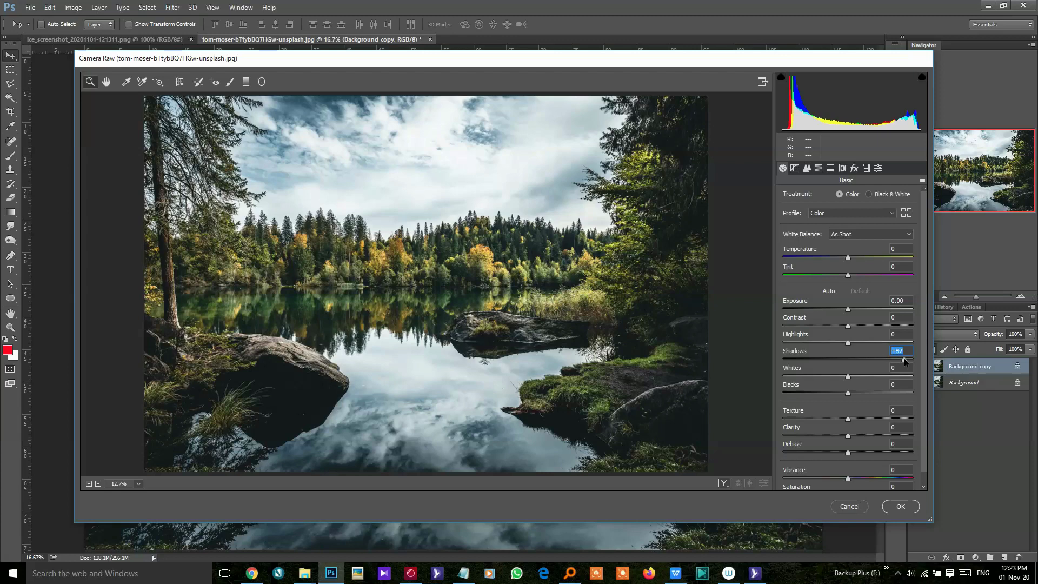
In Camera Raw's Basic panel, set Shadows +84, Highlights -58 and Vibrance +35
mouse_move(904, 358)
left_mouse_down()
mouse_move(919, 357)
mouse_move(903, 366)
left_mouse_up()
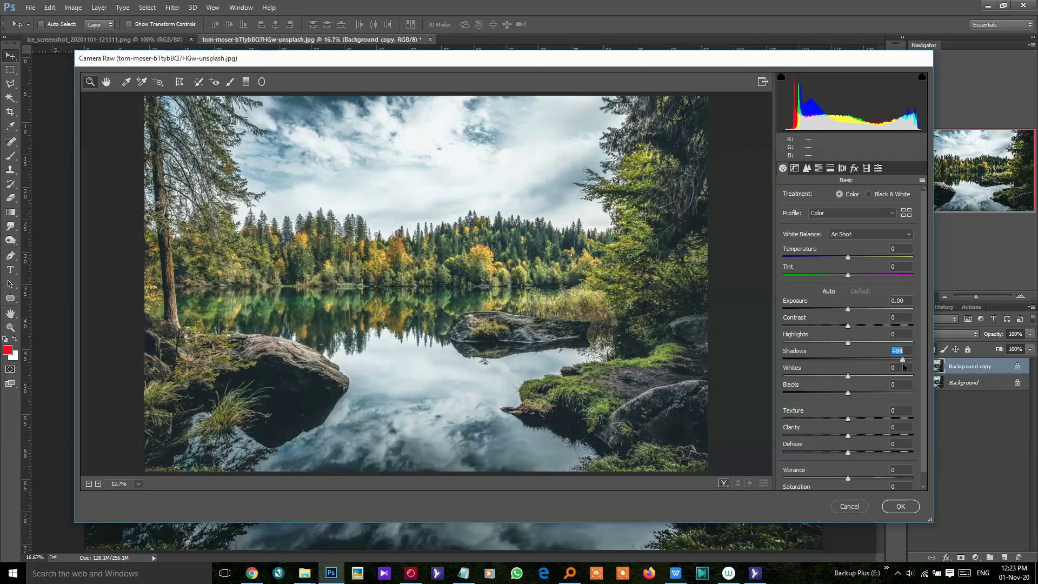
left_click_drag(848, 342, 810, 346)
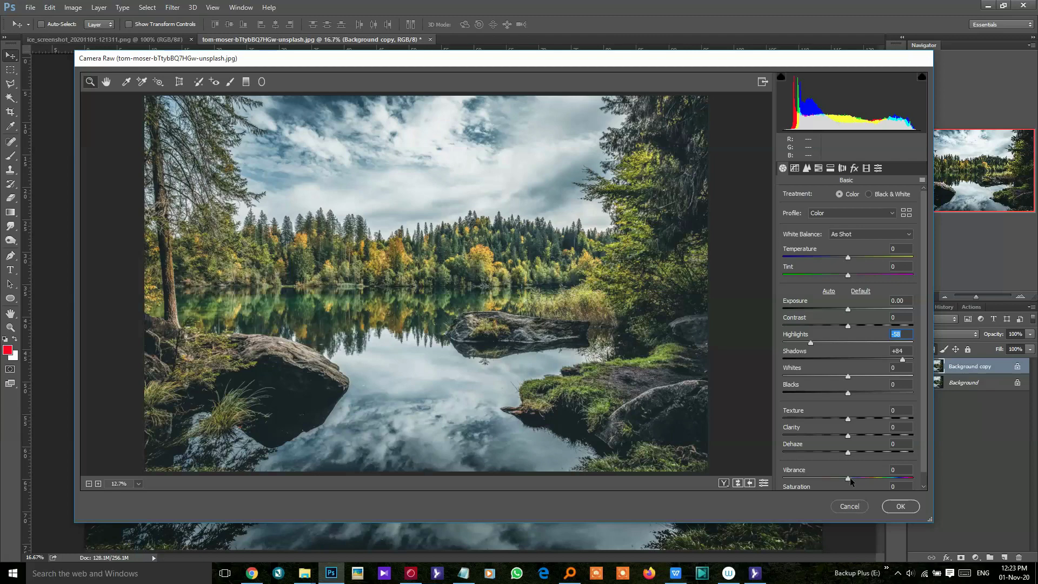
mouse_move(849, 480)
left_mouse_down()
mouse_move(887, 478)
mouse_move(871, 480)
left_mouse_up()
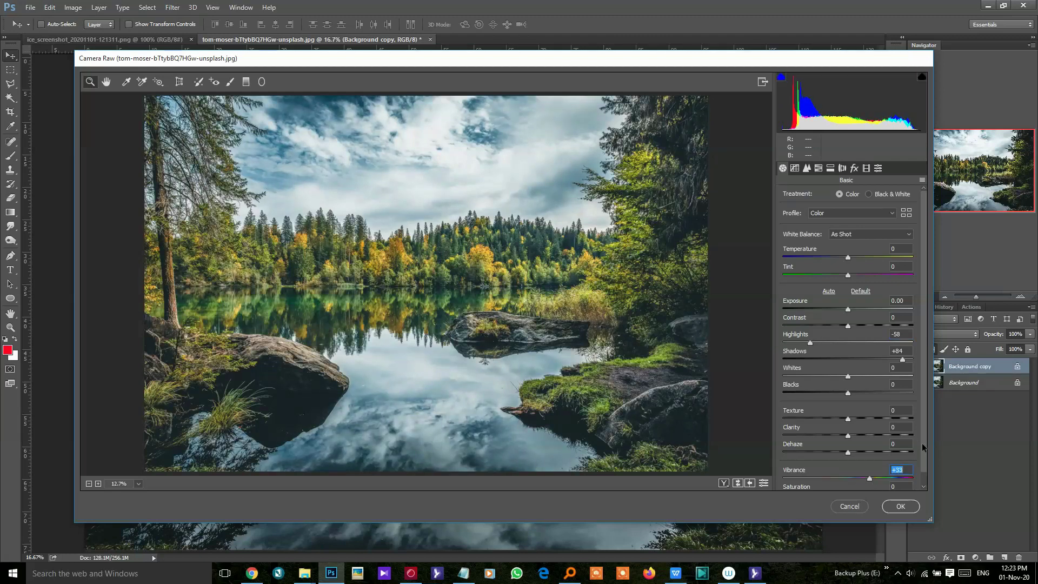
scroll(922, 447, "down", 1)
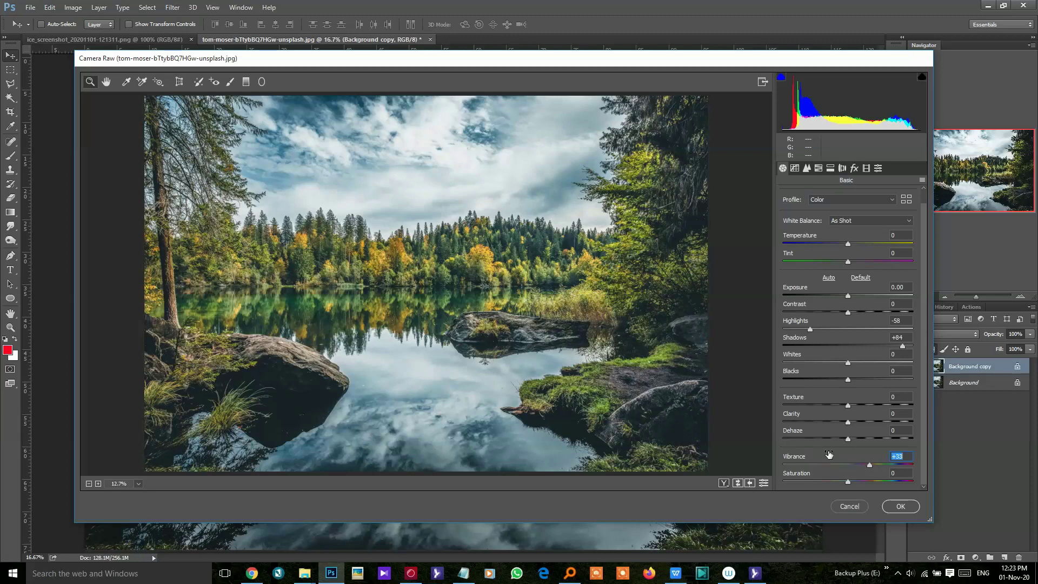
left_click_drag(869, 466, 871, 471)
In HSL Adjustments, shift the Yellows hue to +53 and the Greens hue to +37
left_click(818, 168)
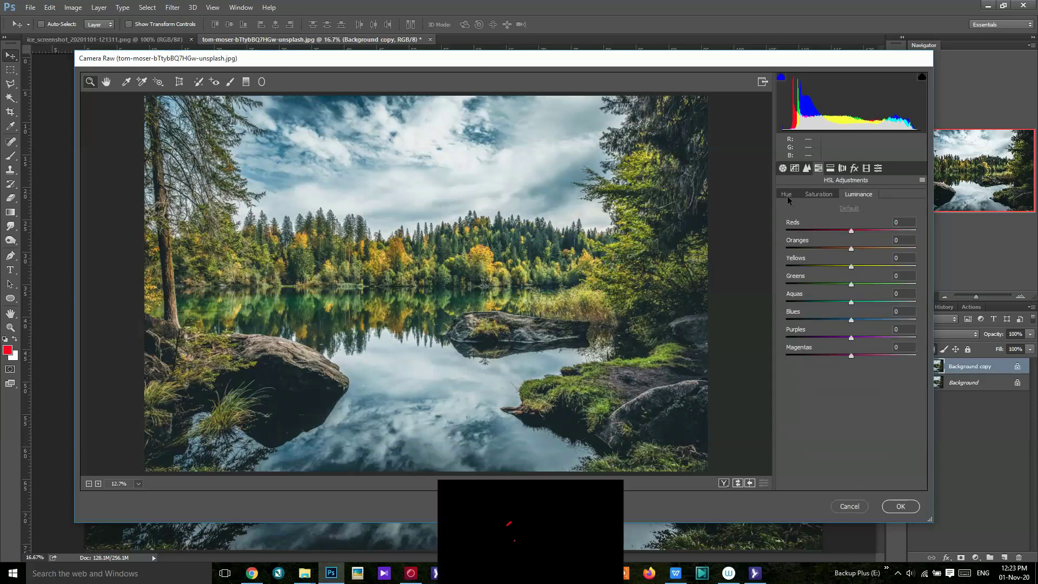
left_click(787, 198)
left_click_drag(851, 265, 880, 266)
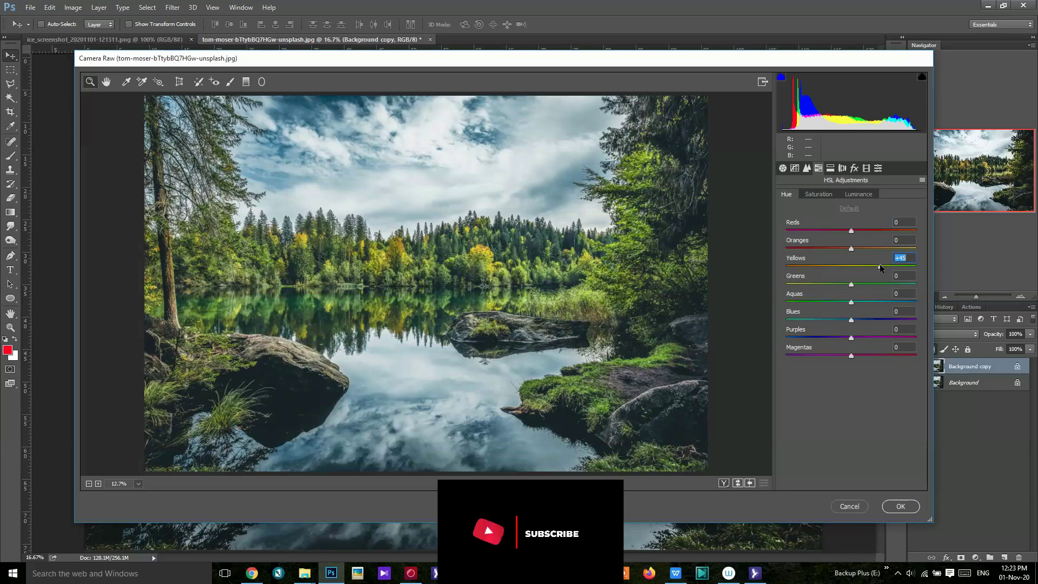
mouse_move(879, 265)
left_mouse_down()
mouse_move(892, 266)
mouse_move(875, 285)
mouse_move(808, 289)
mouse_move(816, 286)
left_mouse_up()
Saturate the Blues to +87 to deepen the sky, checking against the original
left_click(818, 194)
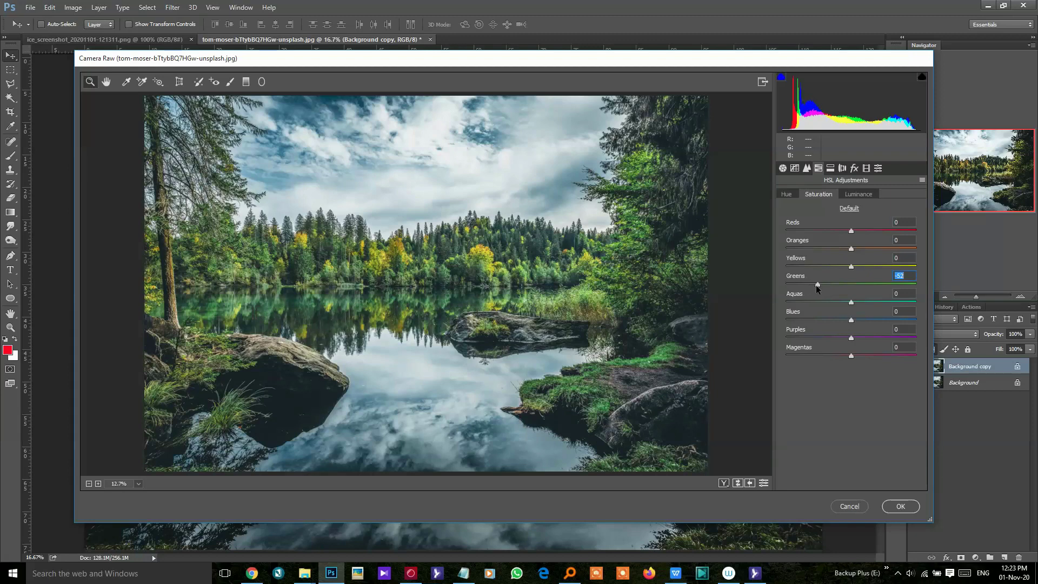
left_click(737, 483)
left_click(738, 483)
left_click_drag(850, 319, 907, 319)
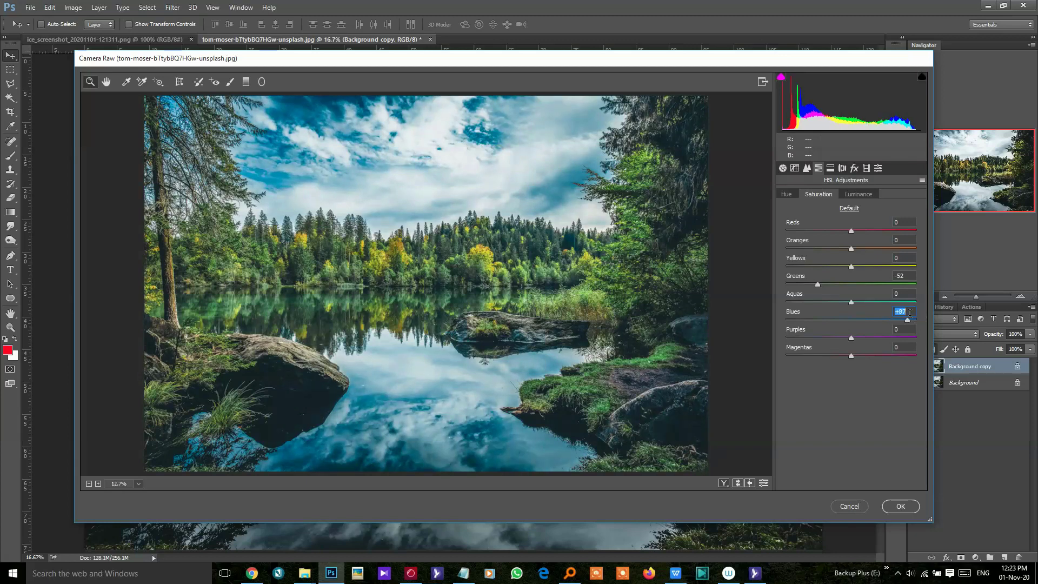
Shift the Blues hue to +20 and darken the Greens luminance to -33
left_click(782, 195)
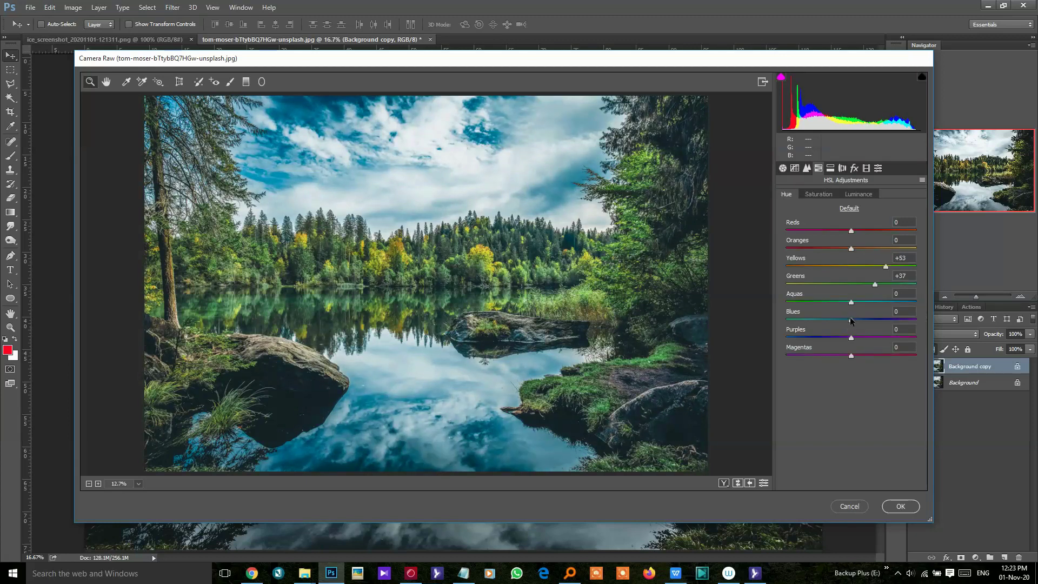
left_click_drag(850, 320, 868, 319)
left_click(853, 193)
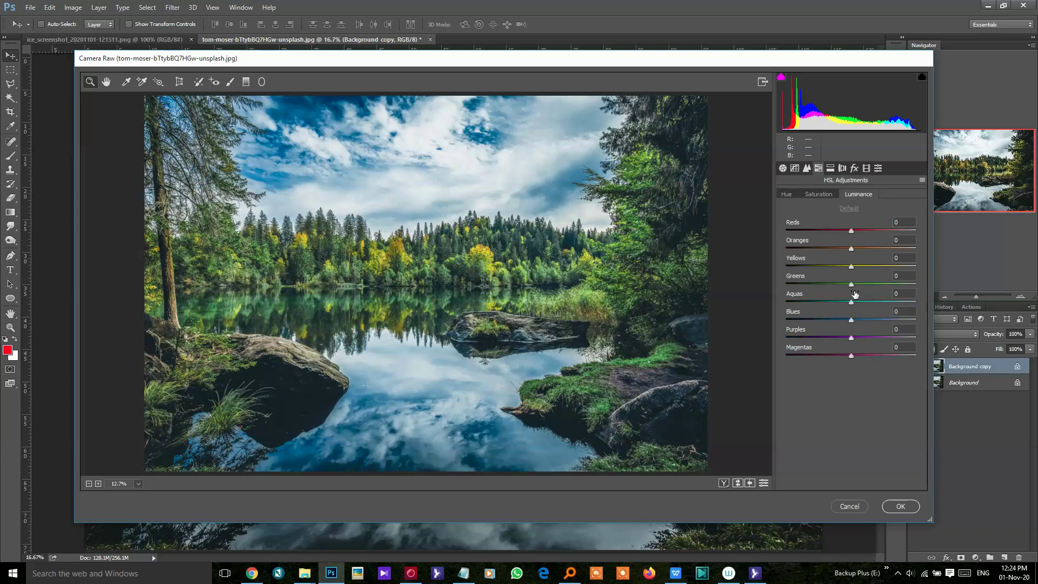
left_click_drag(850, 285, 829, 286)
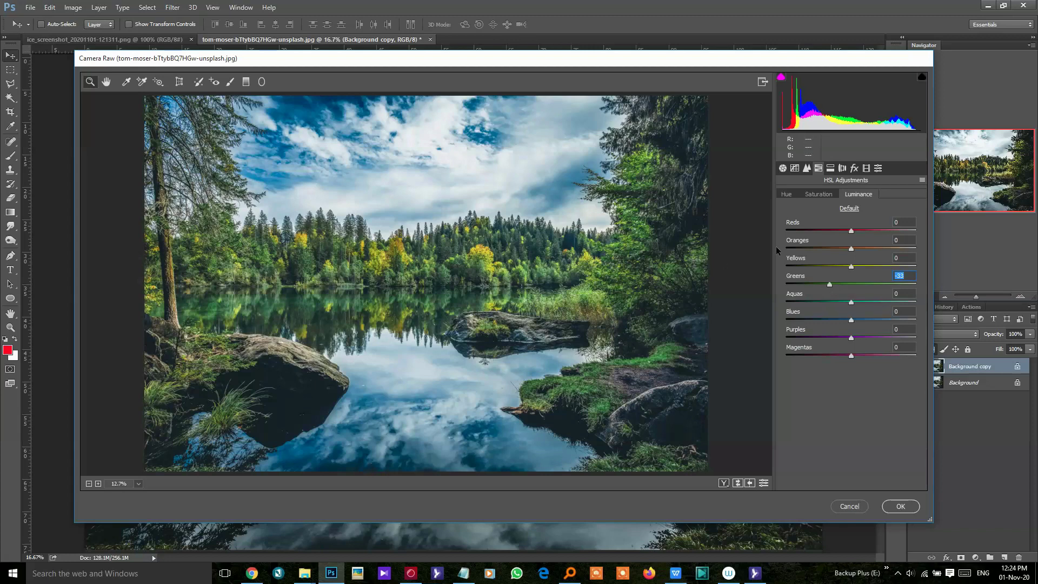
Ease Shadows to +46 and add Clarity +19, comparing Before/After and keeping the edit
left_click(783, 168)
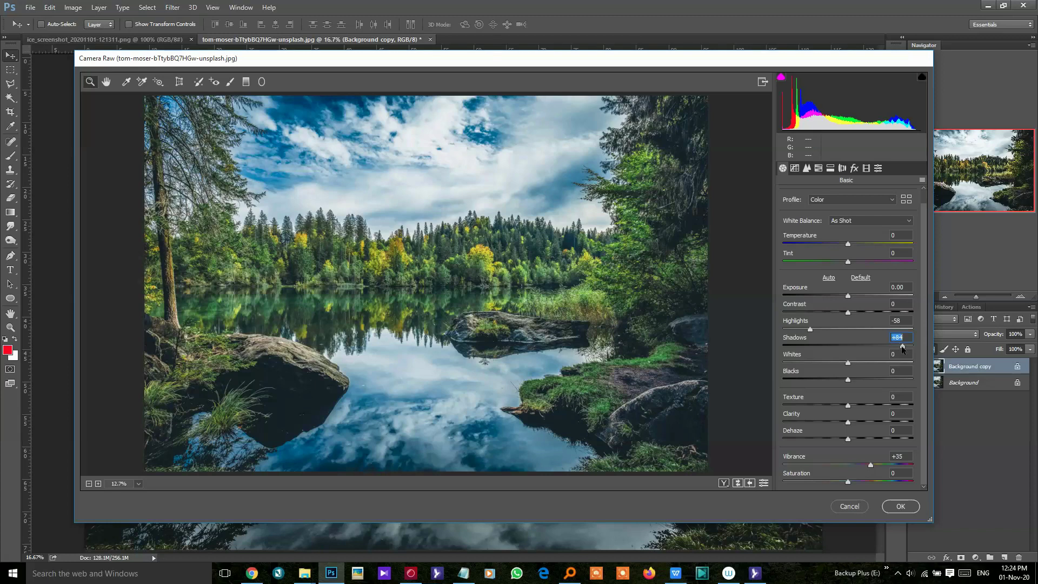
left_click_drag(904, 350, 878, 347)
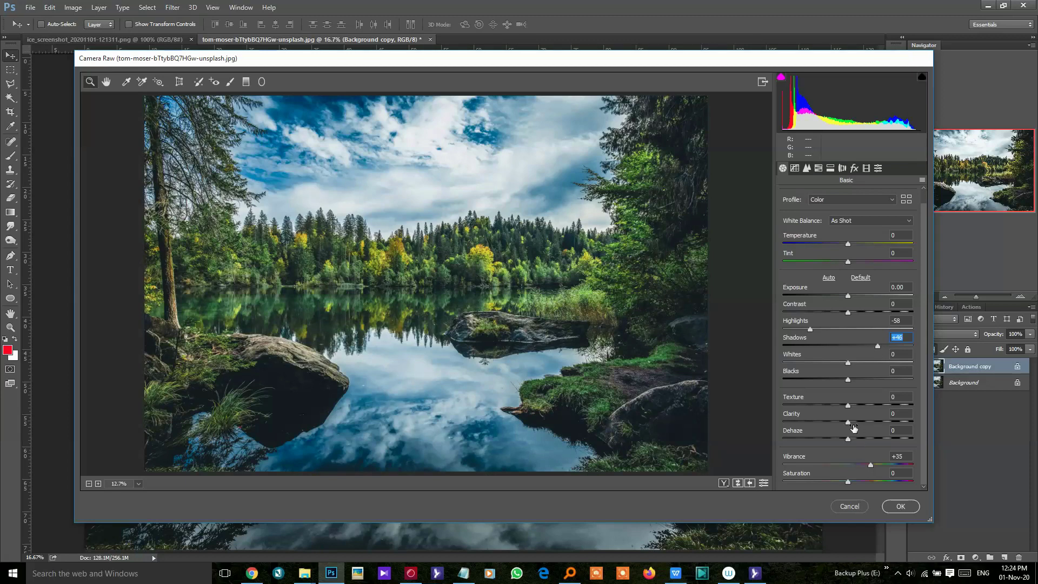
mouse_move(848, 422)
left_mouse_down()
mouse_move(876, 421)
mouse_move(862, 429)
left_mouse_up()
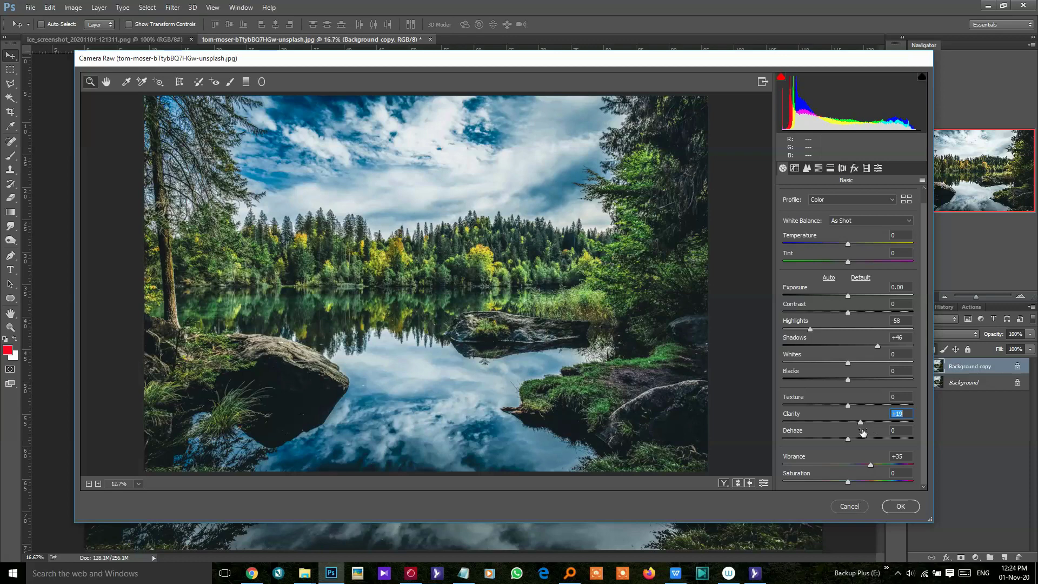
left_click(738, 484)
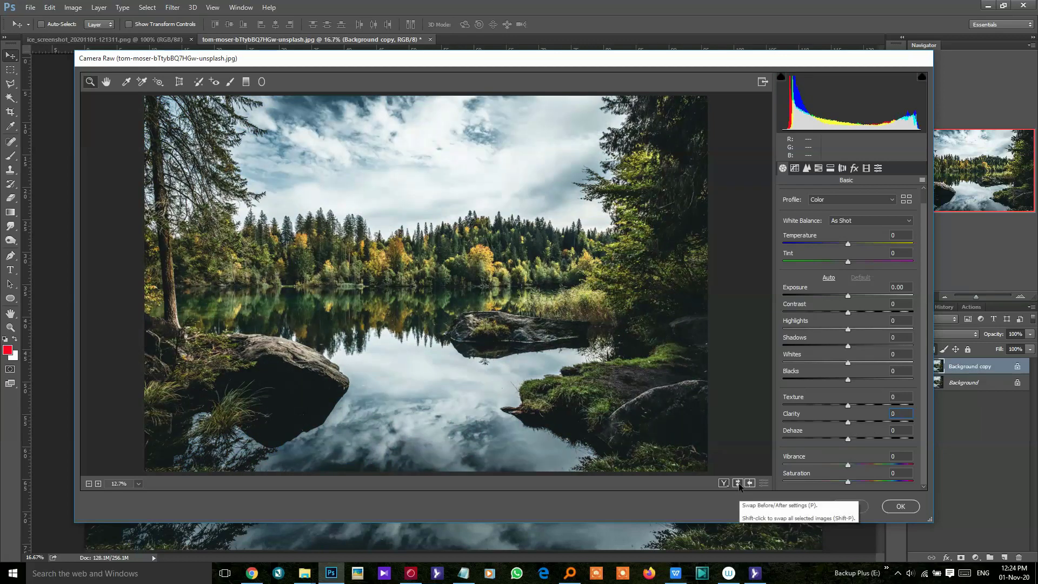
left_click(737, 483)
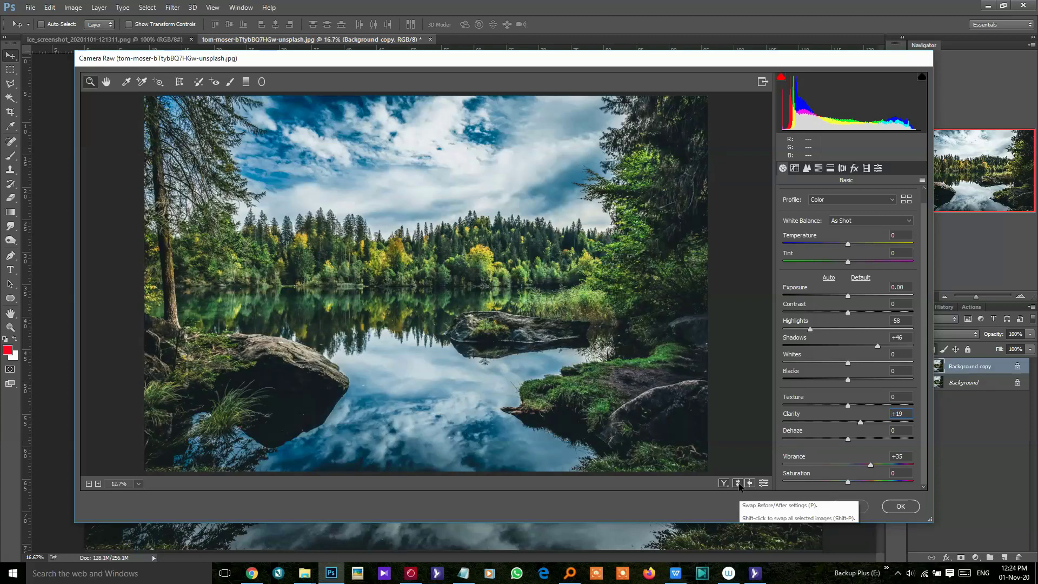
left_click(739, 484)
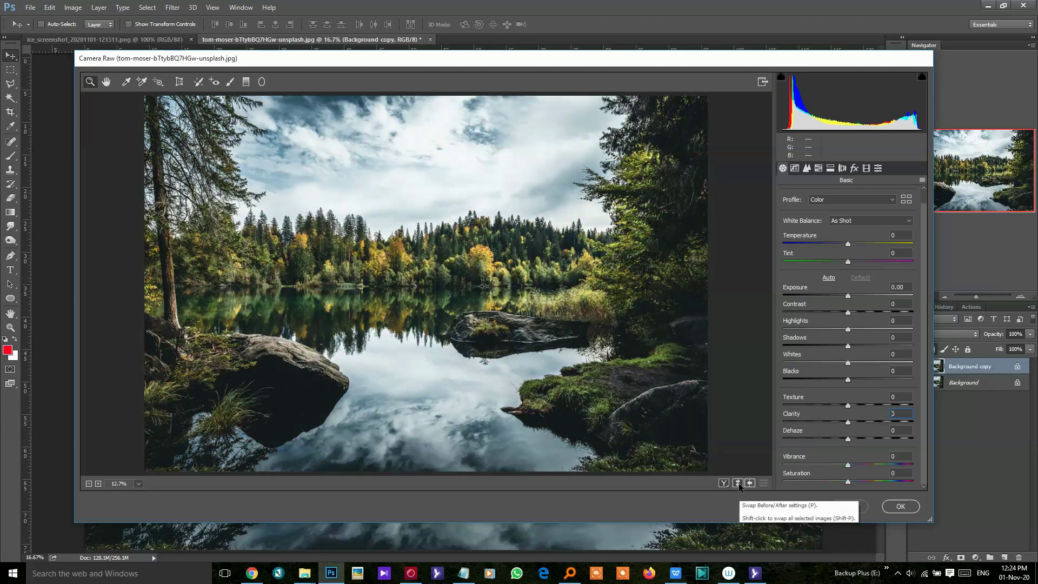
left_click(738, 483)
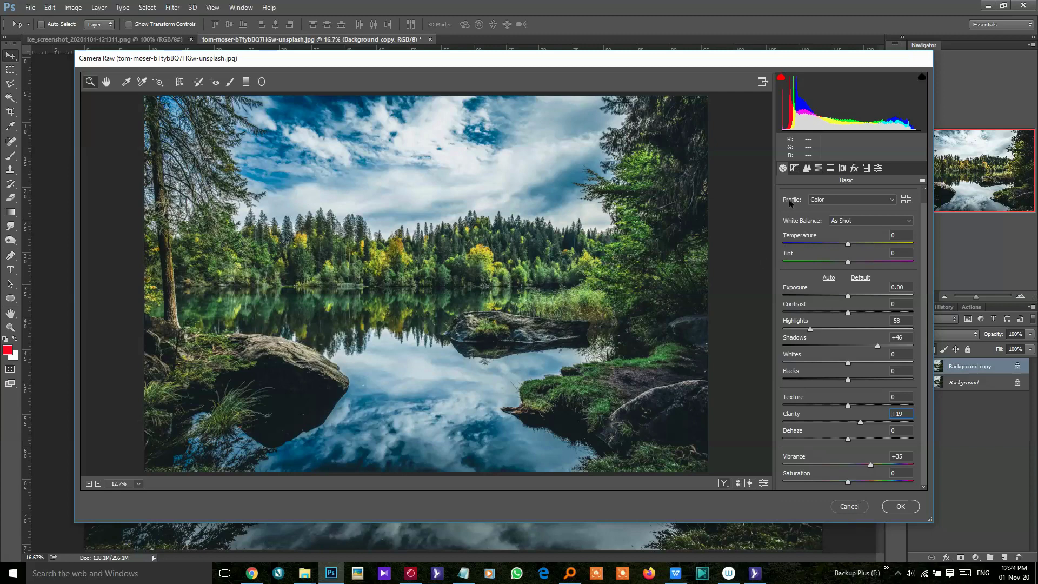
Reset the Yellows hue to 0, keeping Greens +37 and Blues +20, then compare
left_click(818, 168)
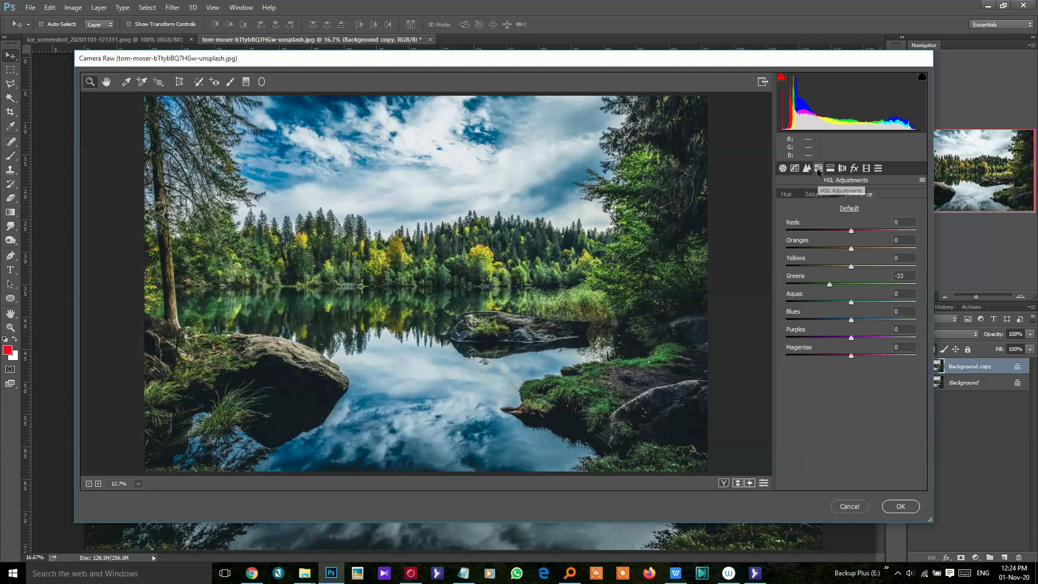
left_click(787, 194)
left_click_drag(885, 267, 853, 266)
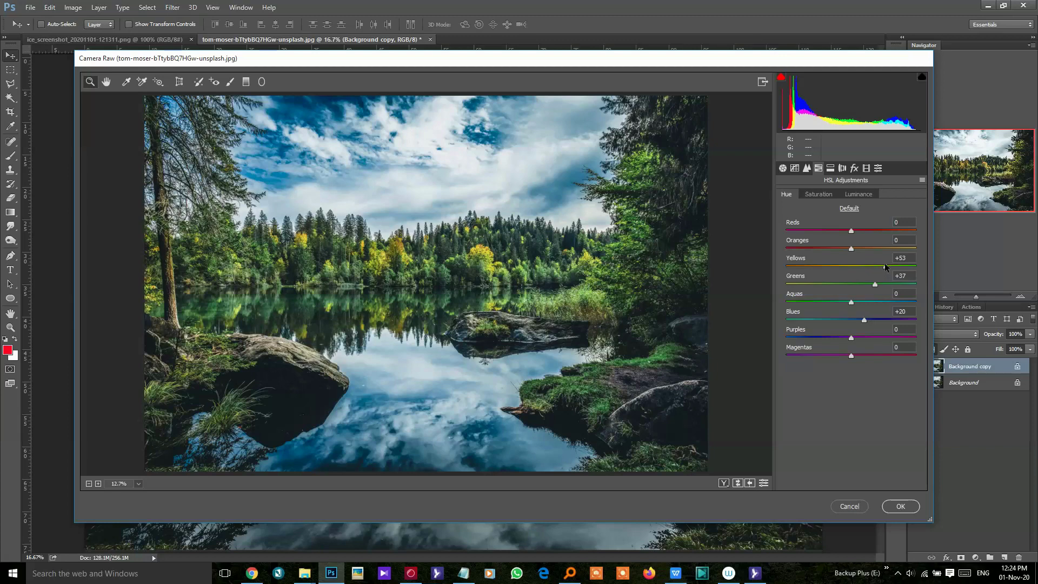
double_click(854, 267)
left_click(737, 483)
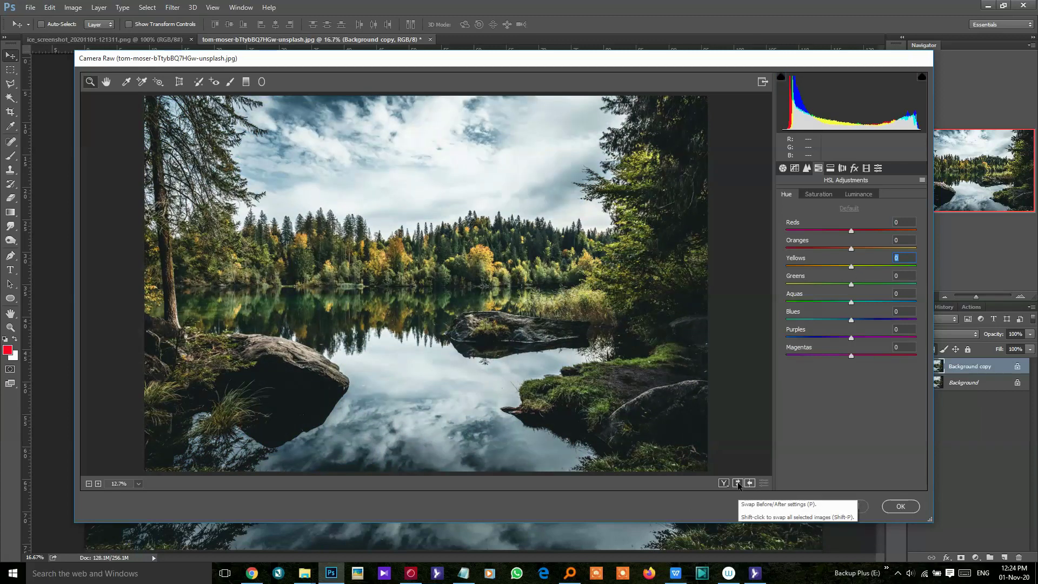
left_click(737, 484)
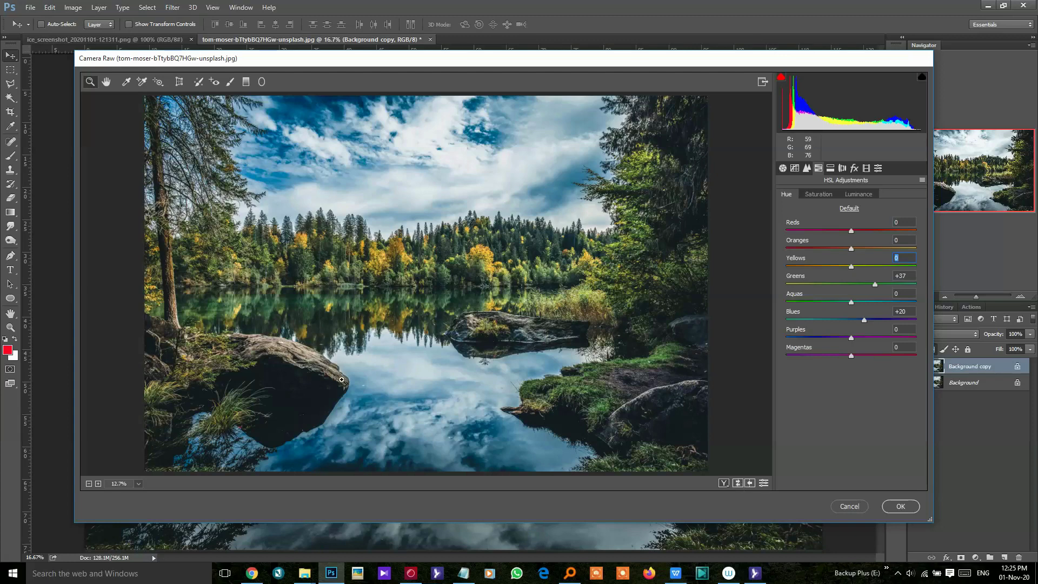
Apply the Camera Raw edits to the Background copy and hold Ctrl for auto layer selection
left_click(898, 506)
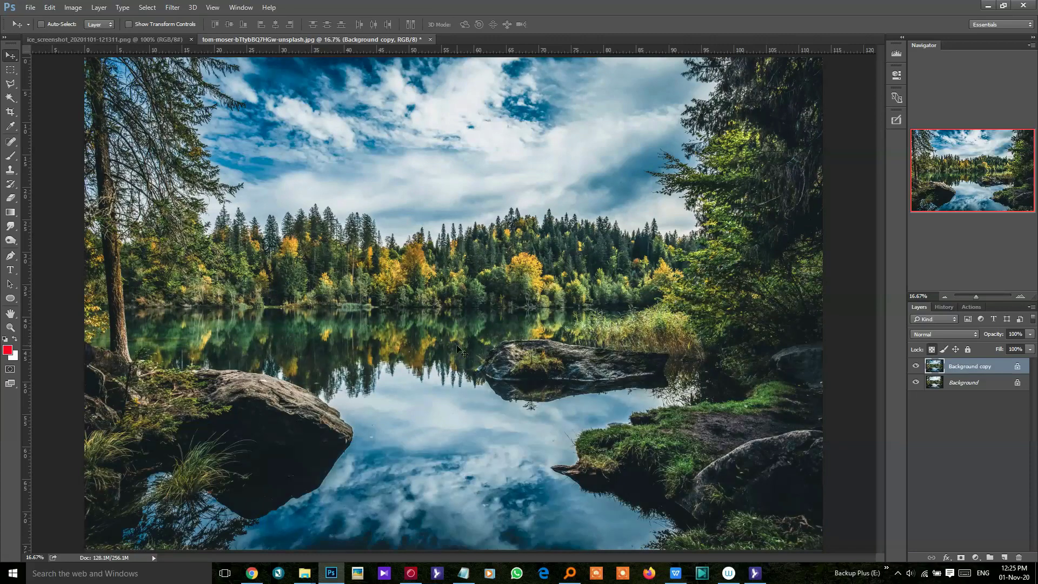
key("ctrl")
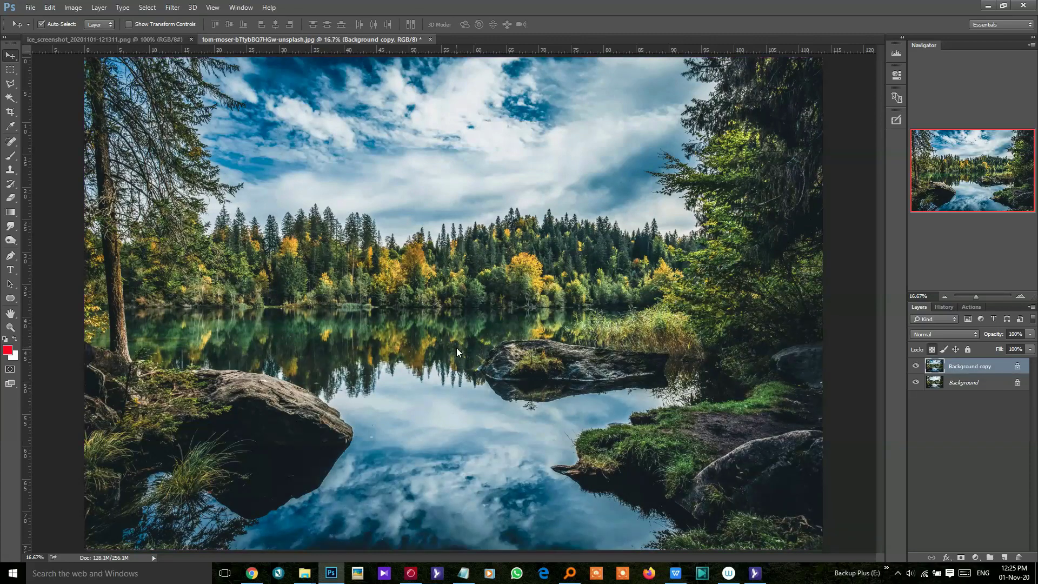